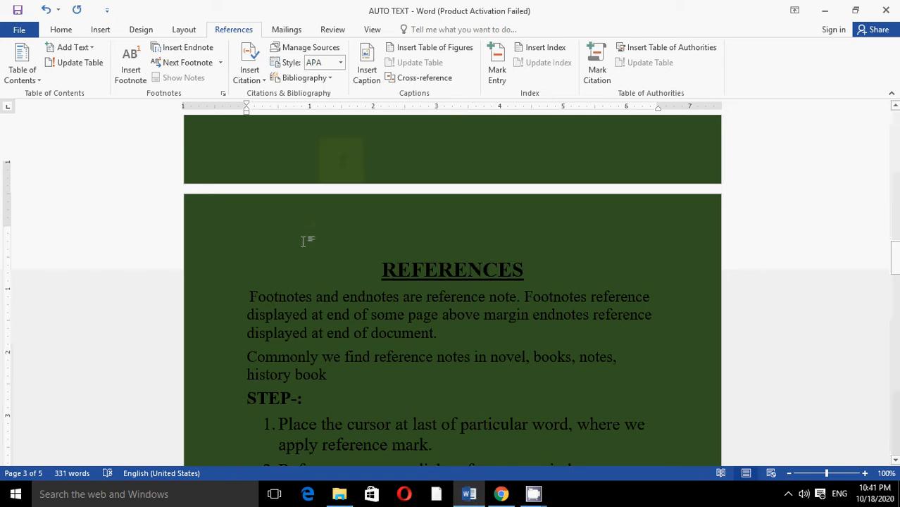
Step: Read through the REFERENCES notes on footnotes and endnotes, from the introductory definitions to the practice paragraph
scroll(259, 253, down, 2)
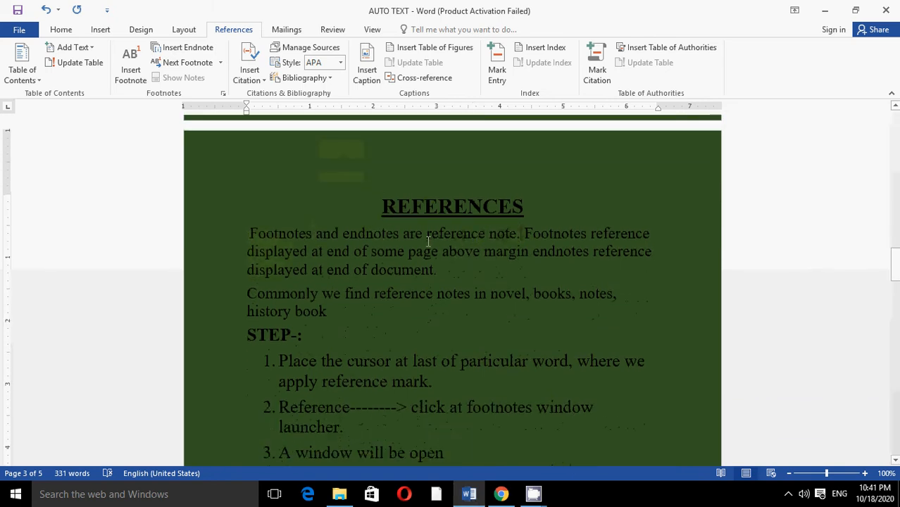
drag(248, 231, 532, 233)
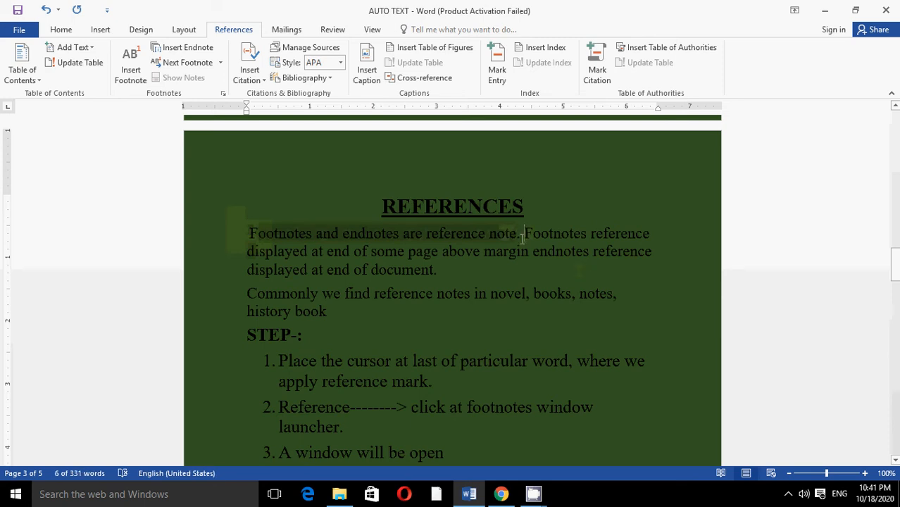
drag(325, 253, 520, 251)
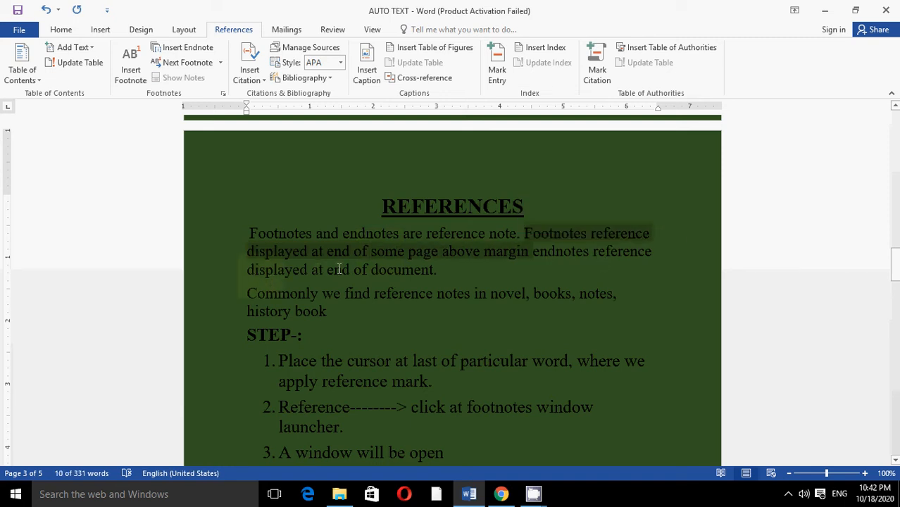
drag(328, 271, 437, 272)
click(452, 272)
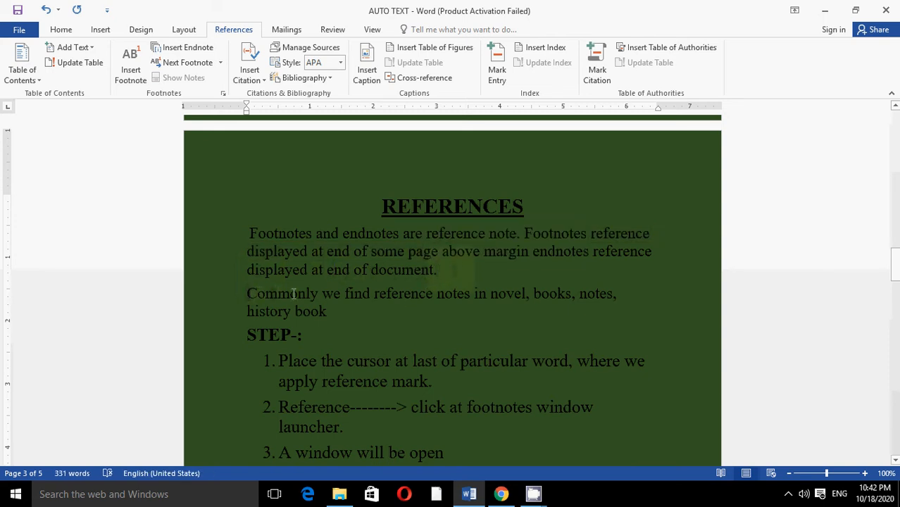
drag(434, 293, 522, 297)
drag(552, 299, 348, 321)
click(348, 317)
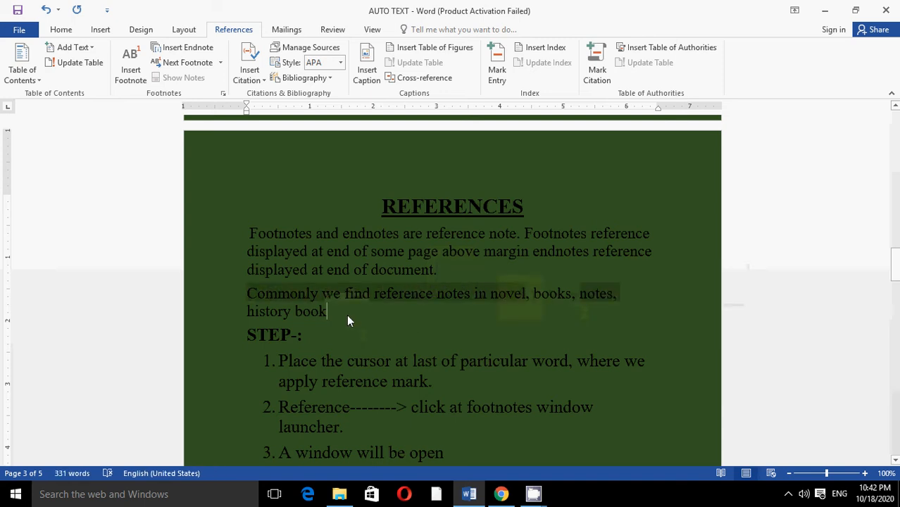
scroll(346, 321, down, 14)
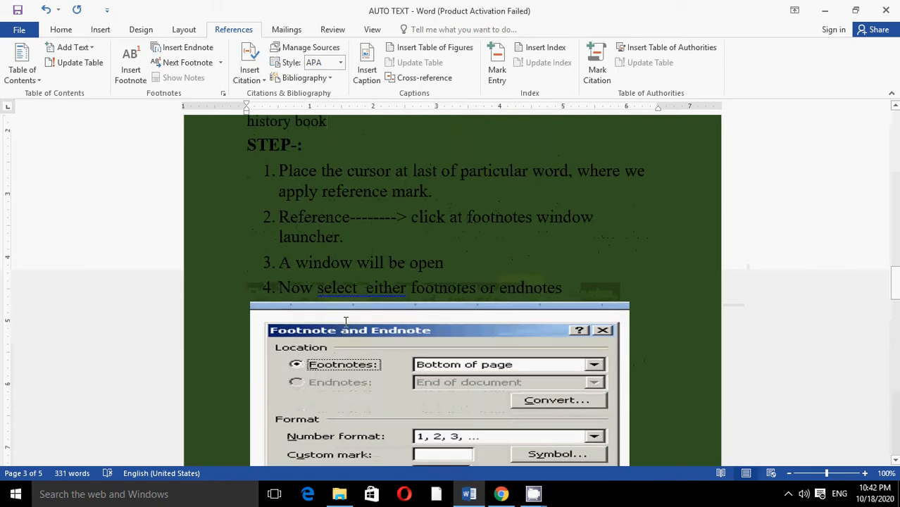
scroll(346, 324, down, 15)
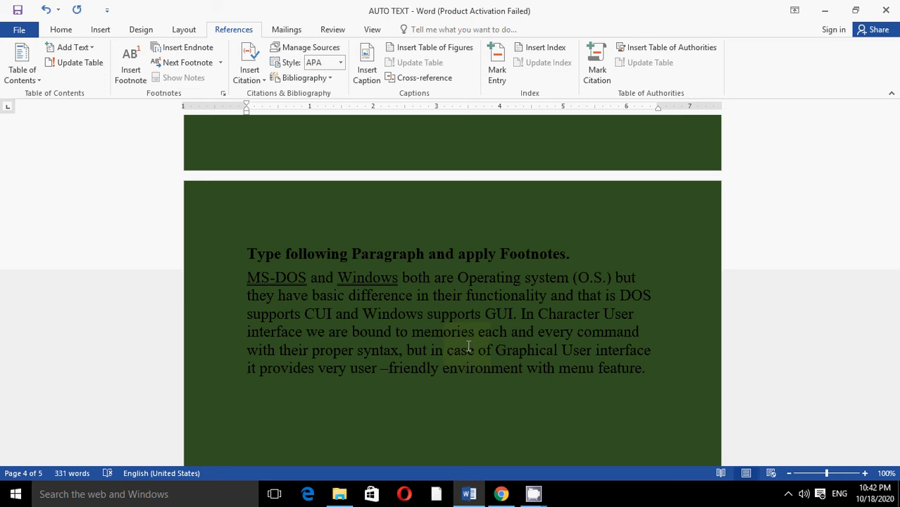
Step: Insert a bottom-of-page footnote after "CUI" in the practice paragraph with the text "Character user interface"
click(331, 315)
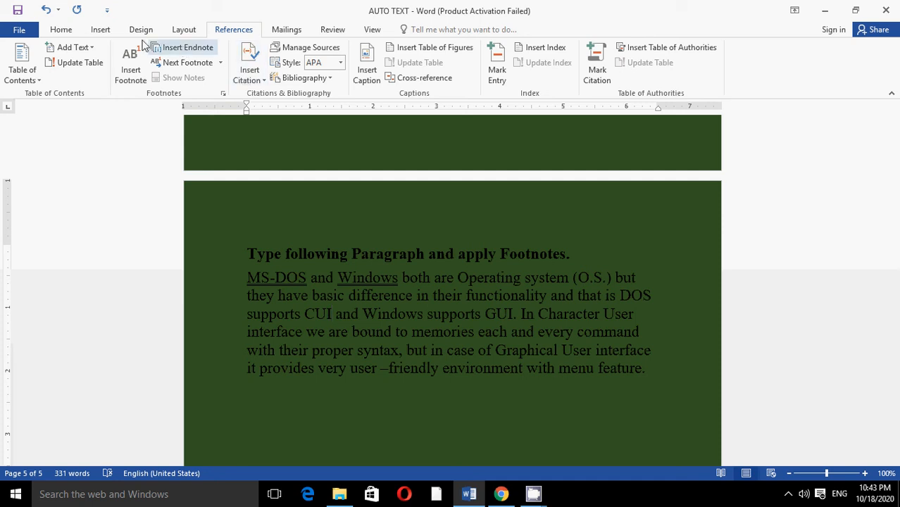
click(224, 95)
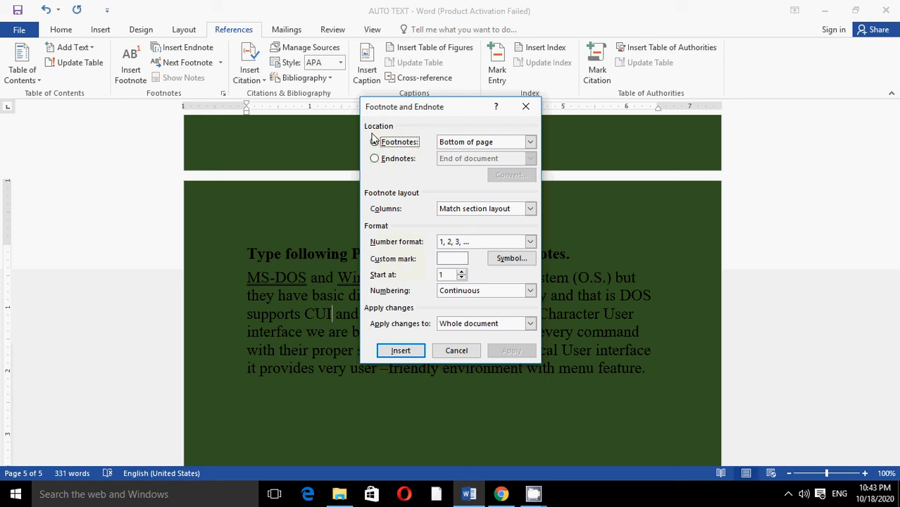
click(402, 352)
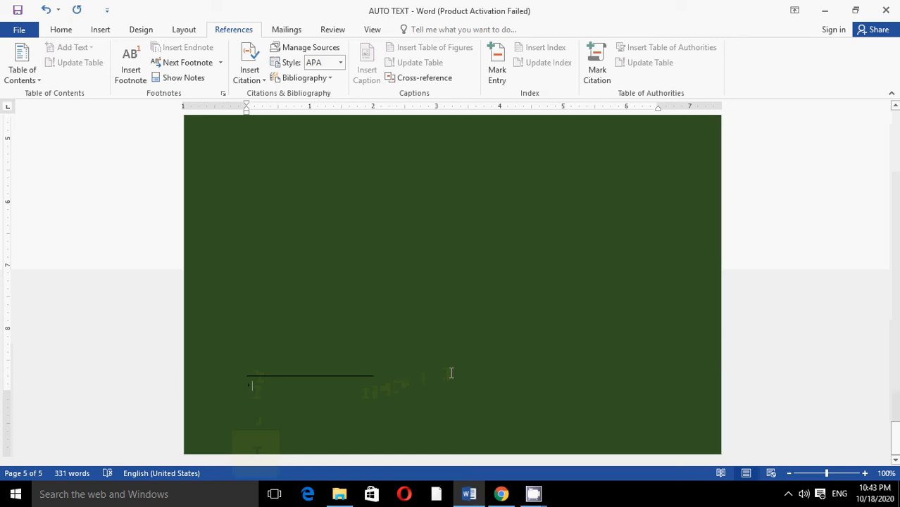
text(chara)
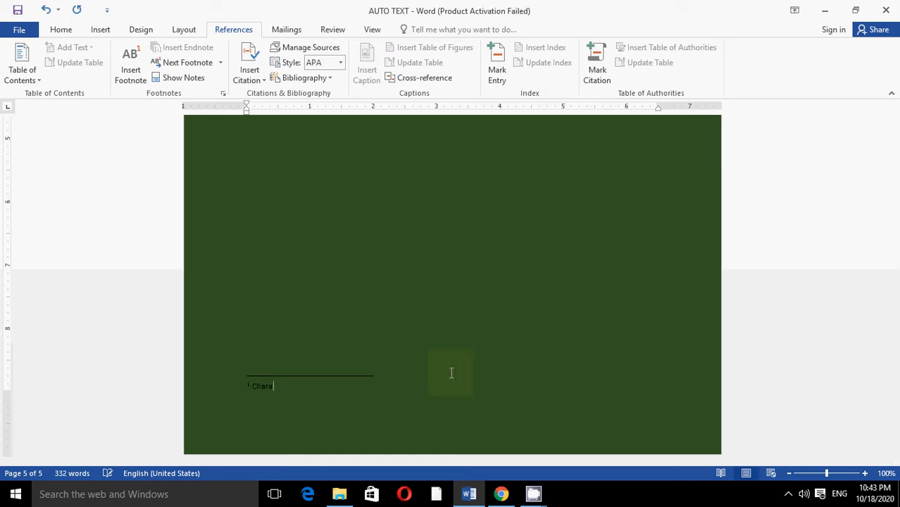
text(cter user interface)
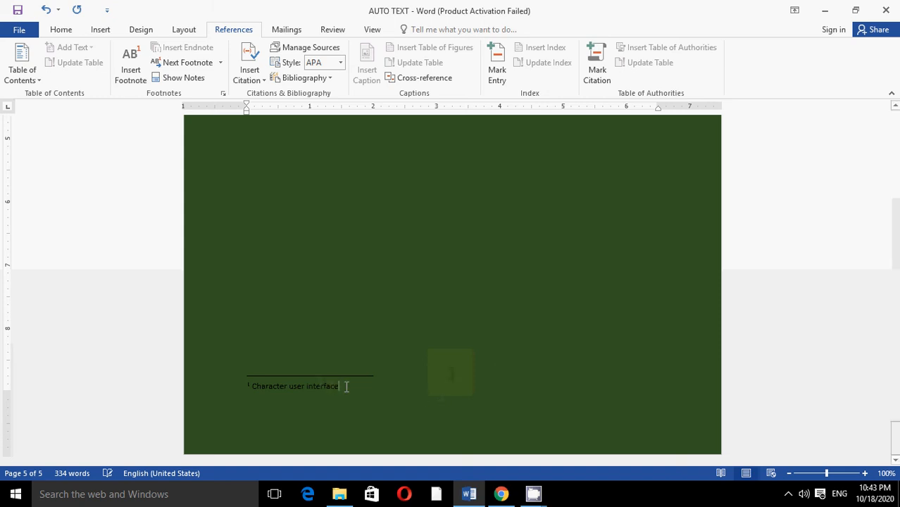
Step: Follow the footnote mark after "CUI" to its note at the page end and return to the mark in the paragraph
scroll(368, 377, up, 5)
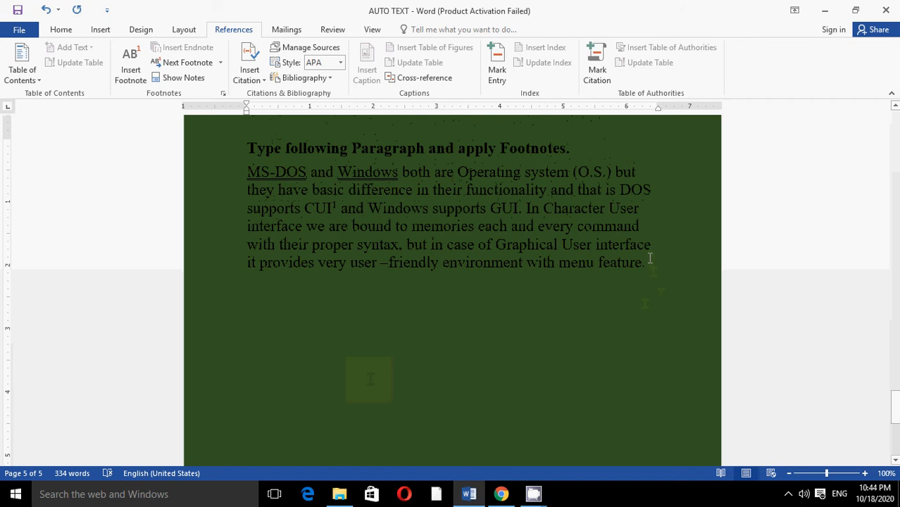
click(647, 265)
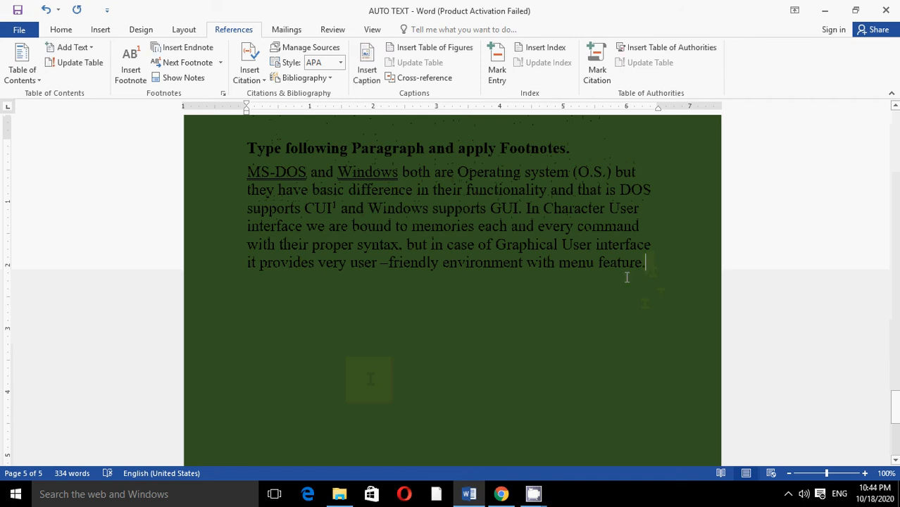
double_click(336, 206)
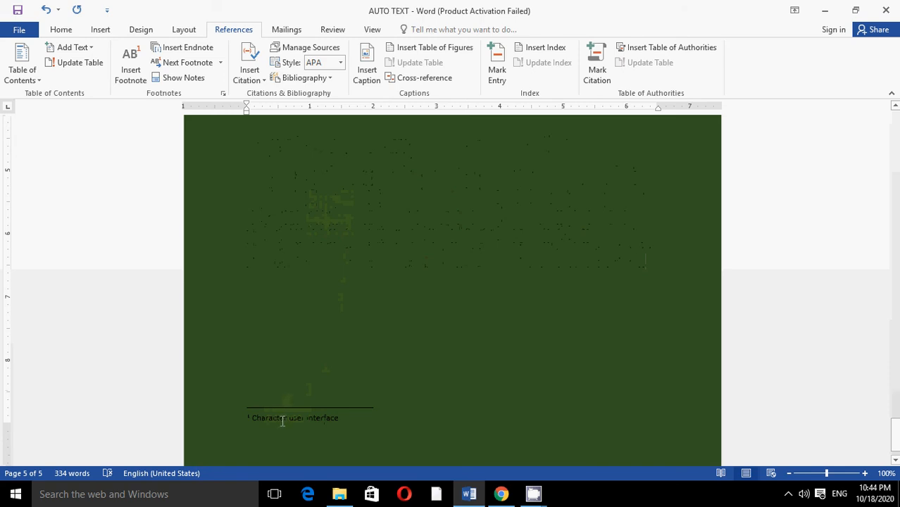
scroll(333, 409, up, 3)
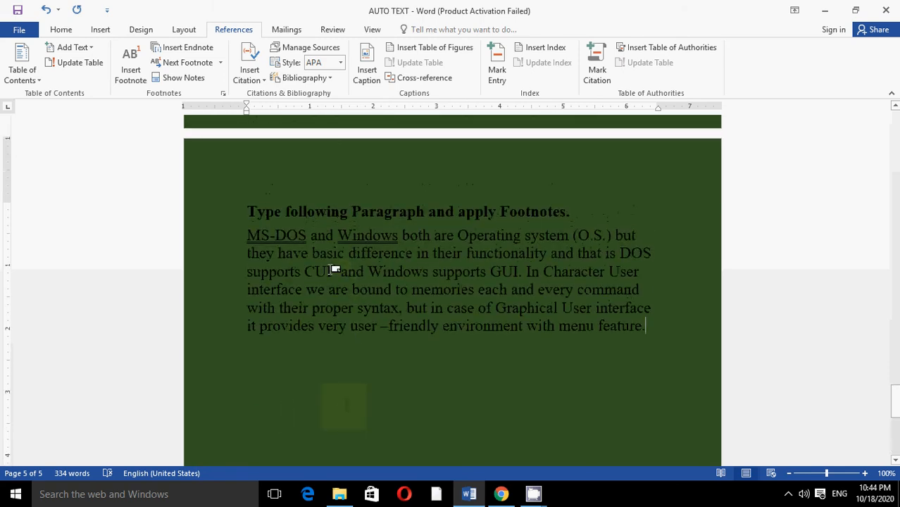
mouse_move(341, 270)
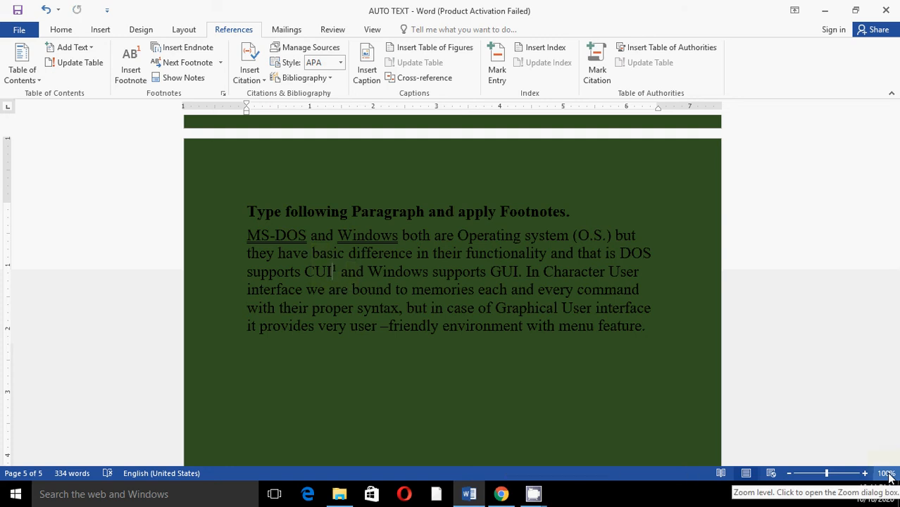
Step: Insert a bottom-of-page footnote after "GUI" in the practice paragraph with the text "Graphics user interface"
scroll(621, 333, up, 1)
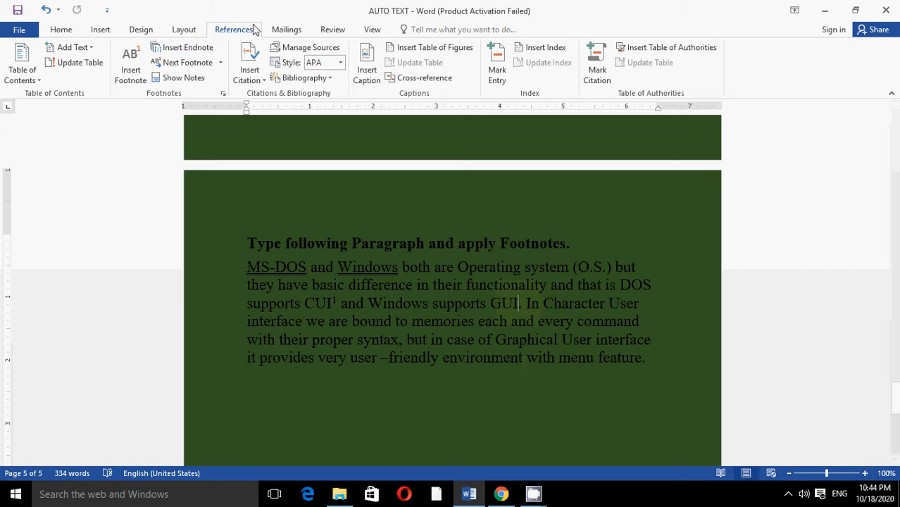
click(224, 94)
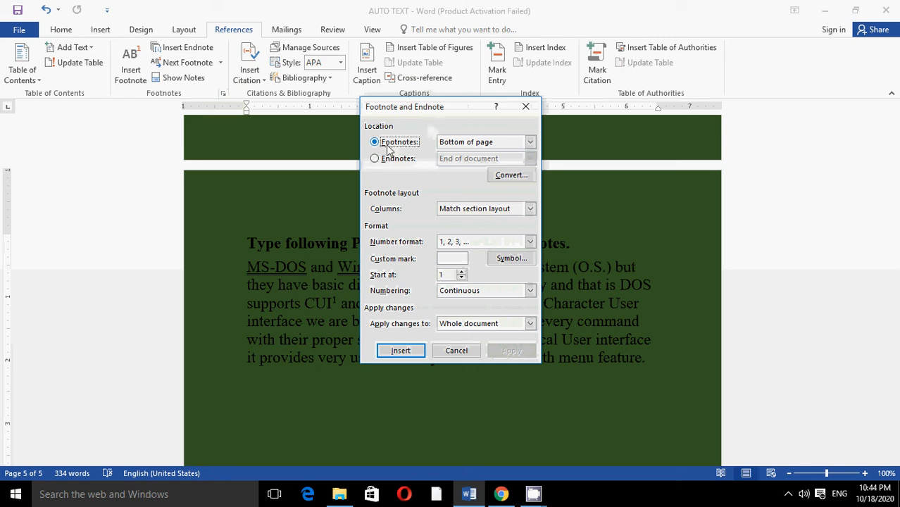
click(404, 348)
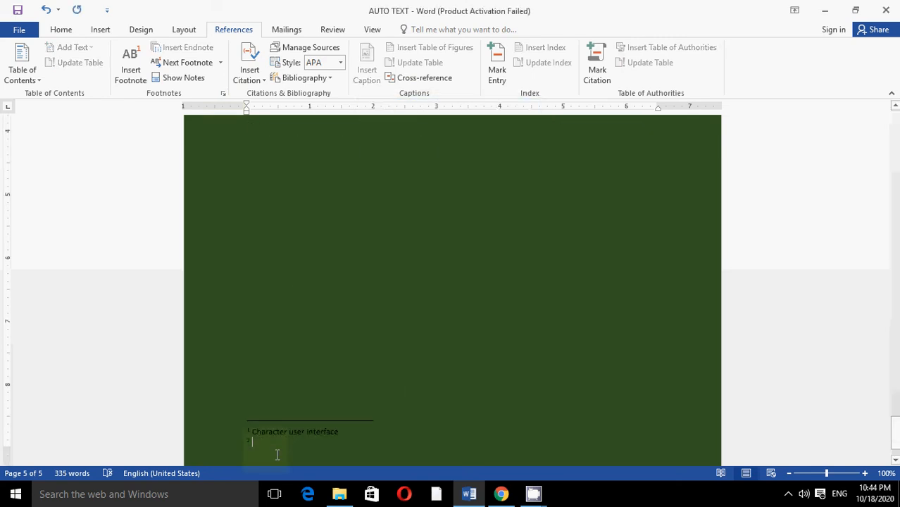
text(grap)
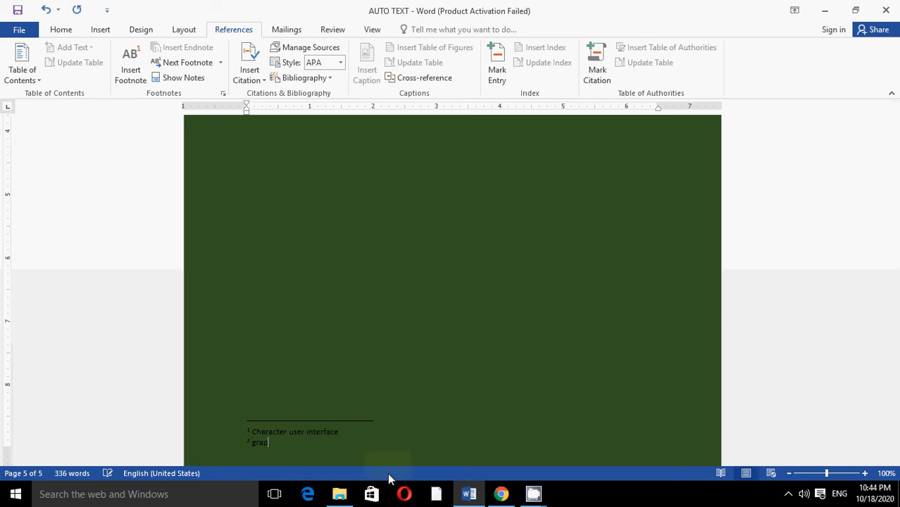
text(hics user Interface)
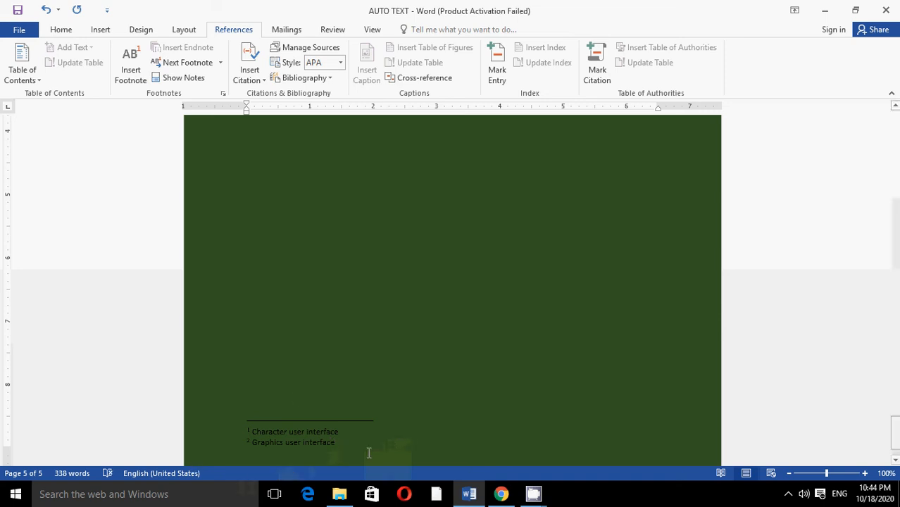
Step: Add a new line below the practice paragraph containing the word "DOS"
scroll(521, 369, up, 5)
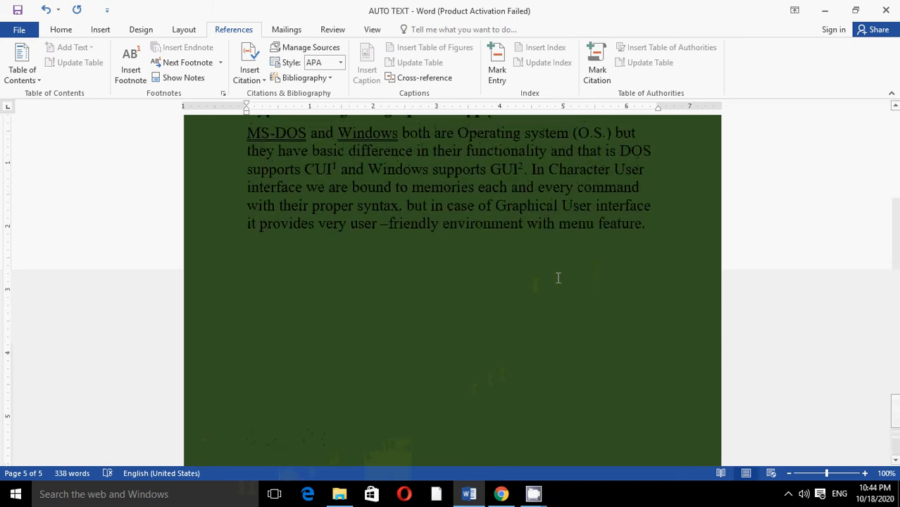
click(649, 224)
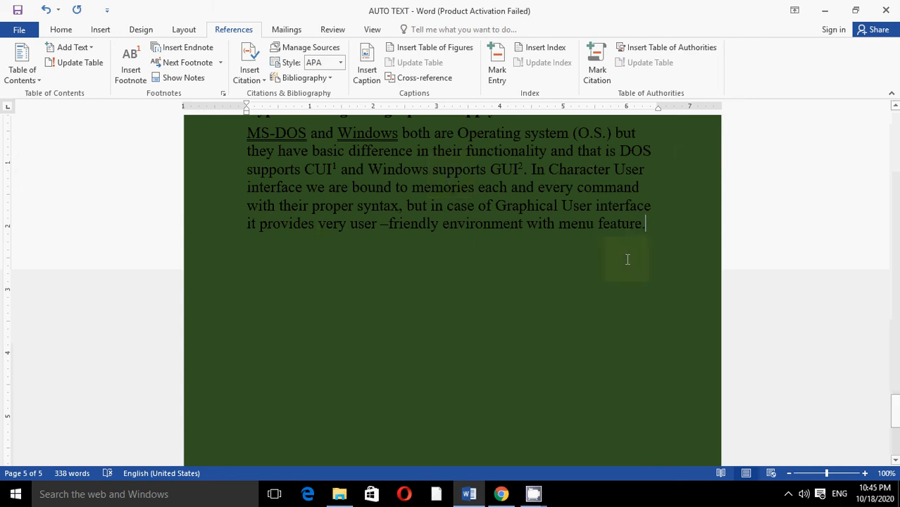
key(Return)
text(DOS)
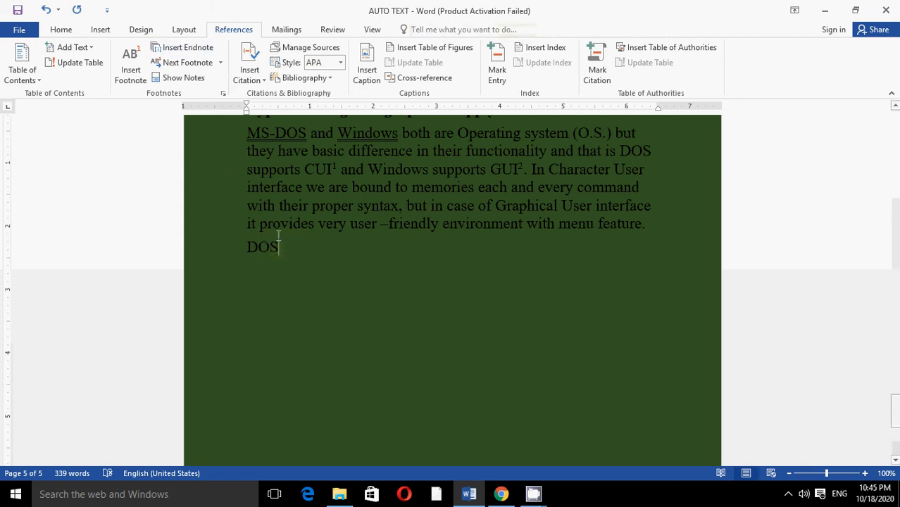
Step: Open the symbol choices for a custom footnote mark after "DOS" and switch the symbol font to Wingdings 2
click(224, 94)
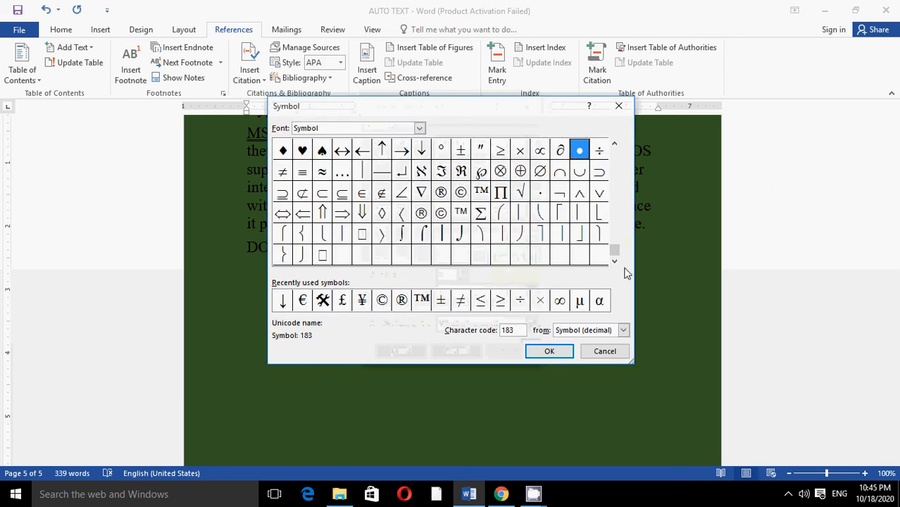
click(615, 147)
click(616, 147)
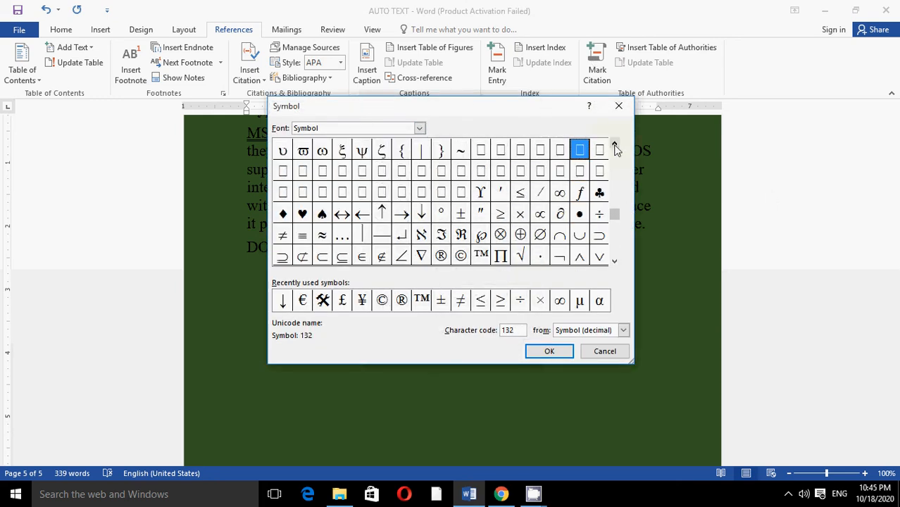
click(615, 147)
click(616, 147)
click(616, 146)
click(615, 146)
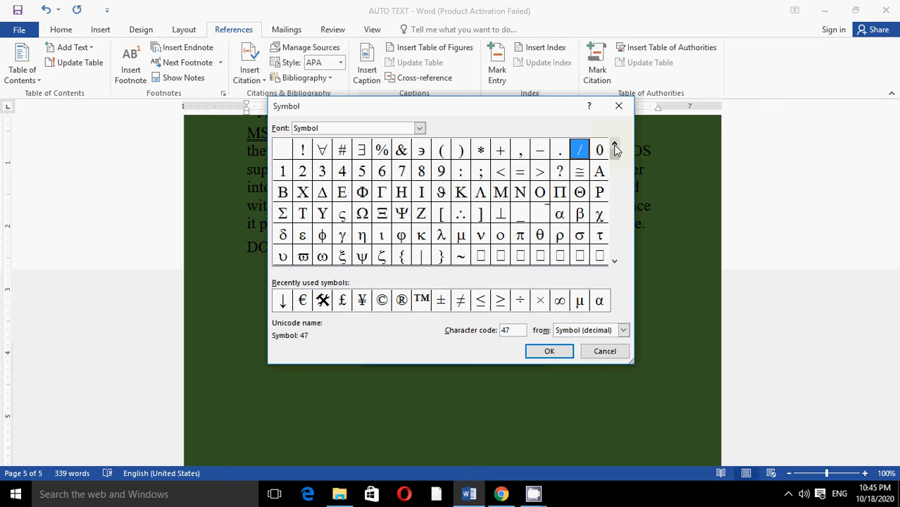
click(420, 128)
click(420, 191)
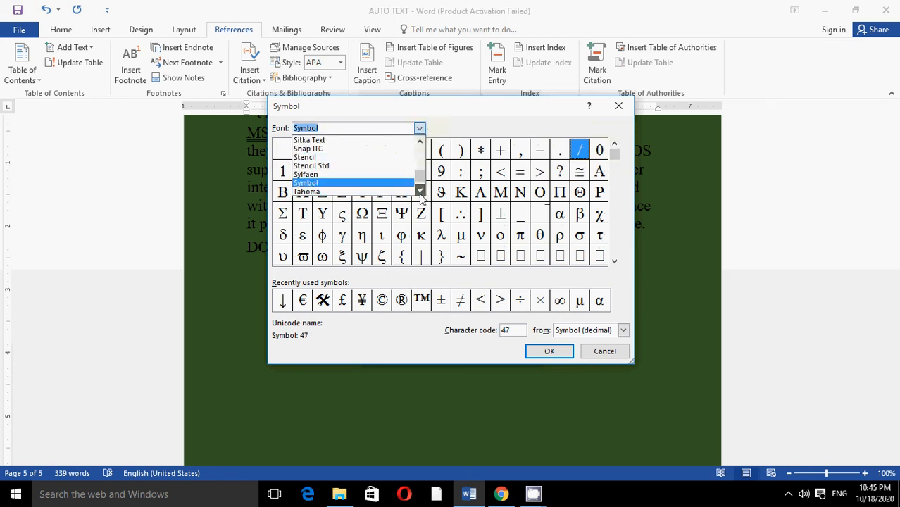
click(420, 191)
click(420, 190)
click(420, 190)
click(420, 190)
click(420, 190)
click(420, 190)
click(420, 190)
click(420, 190)
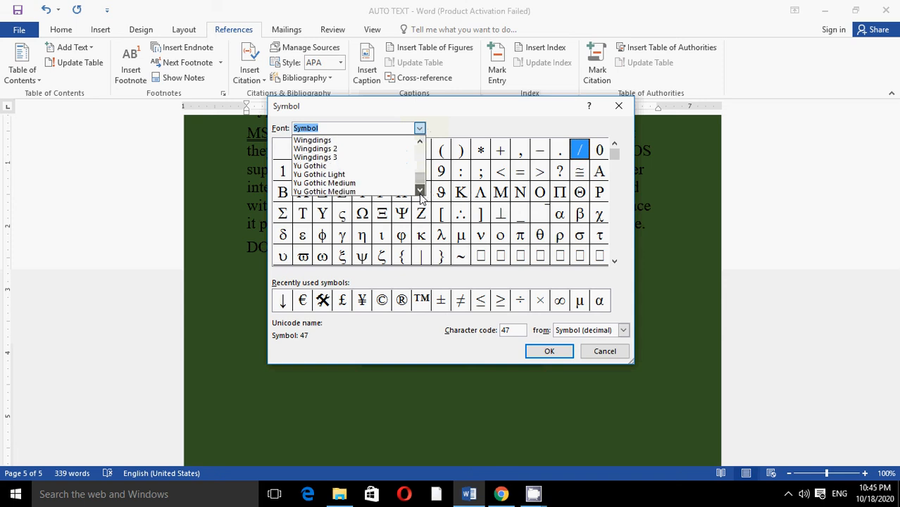
click(420, 190)
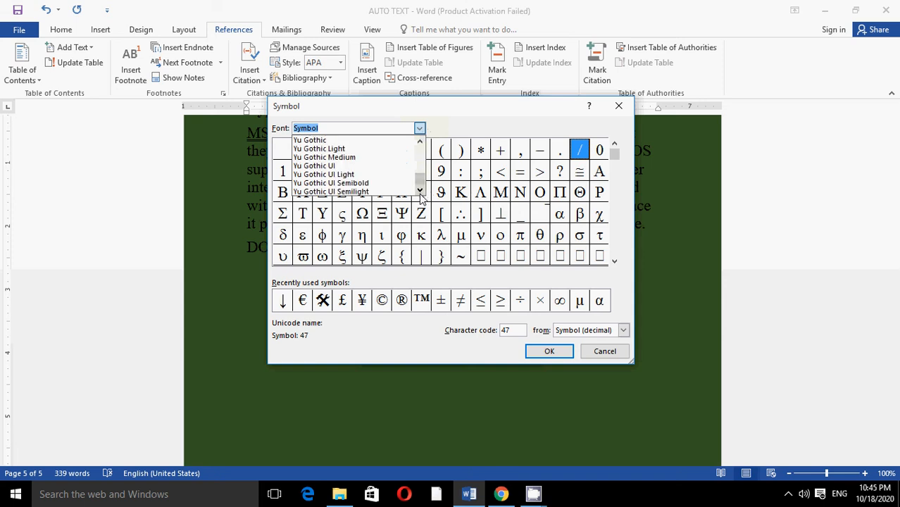
click(421, 142)
click(420, 142)
click(421, 142)
click(420, 143)
click(345, 158)
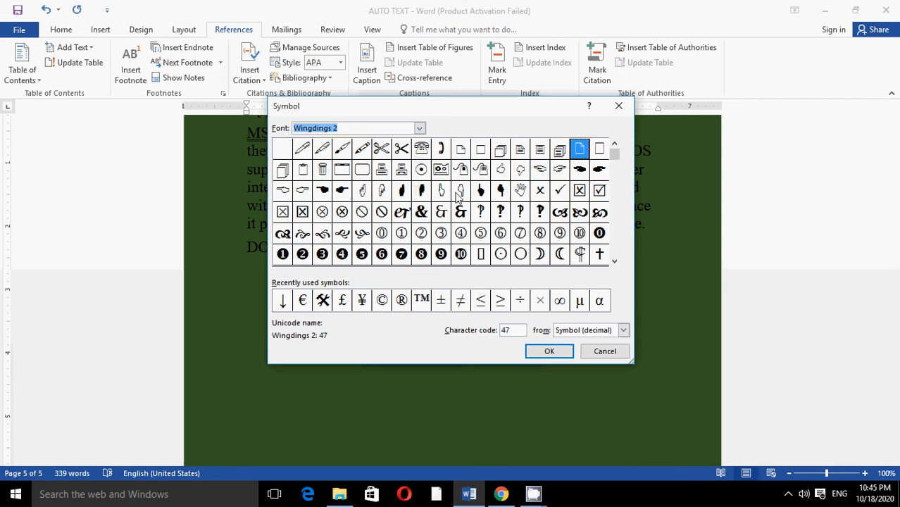
Step: Choose the circled-dot symbol with character code 56 as the custom mark and insert the footnote after "DOS"
click(421, 169)
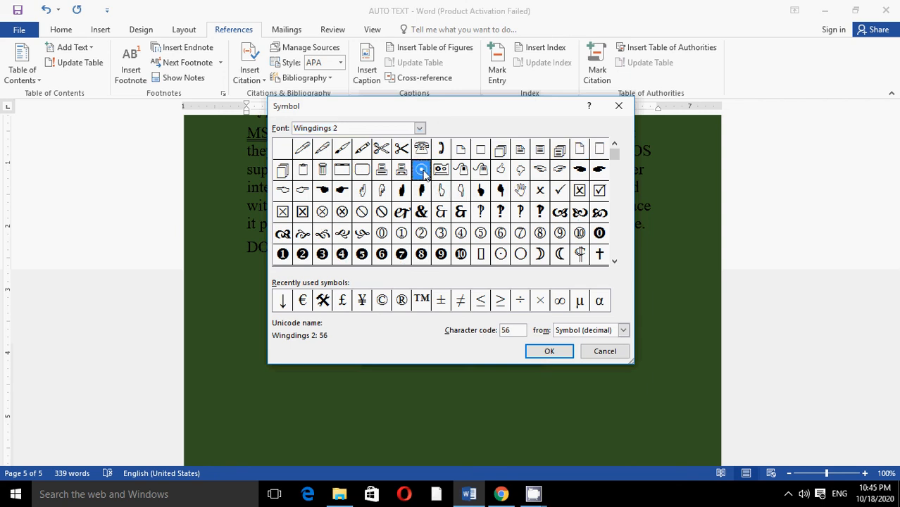
click(549, 351)
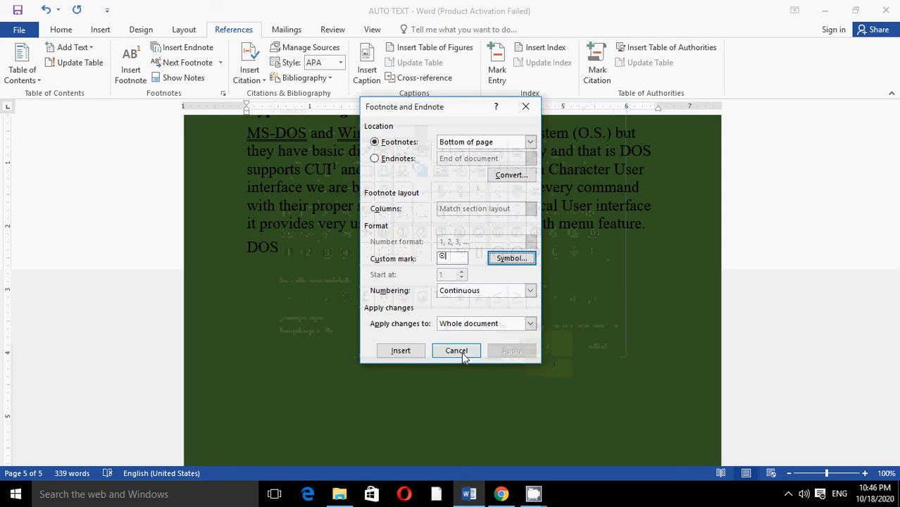
click(401, 351)
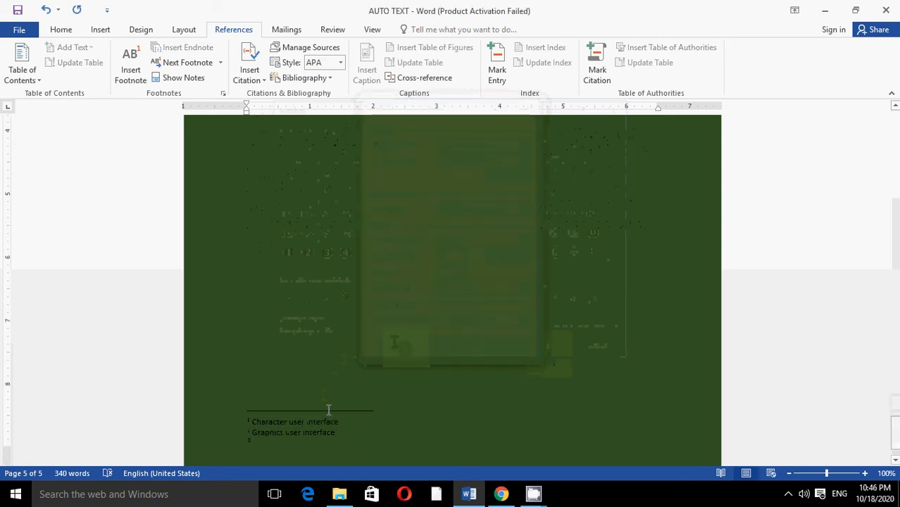
Step: Enter "Disk operating system" as the note text beside the custom circled-dot footnote mark
click(865, 475)
click(865, 474)
click(865, 474)
click(865, 474)
click(865, 474)
click(865, 474)
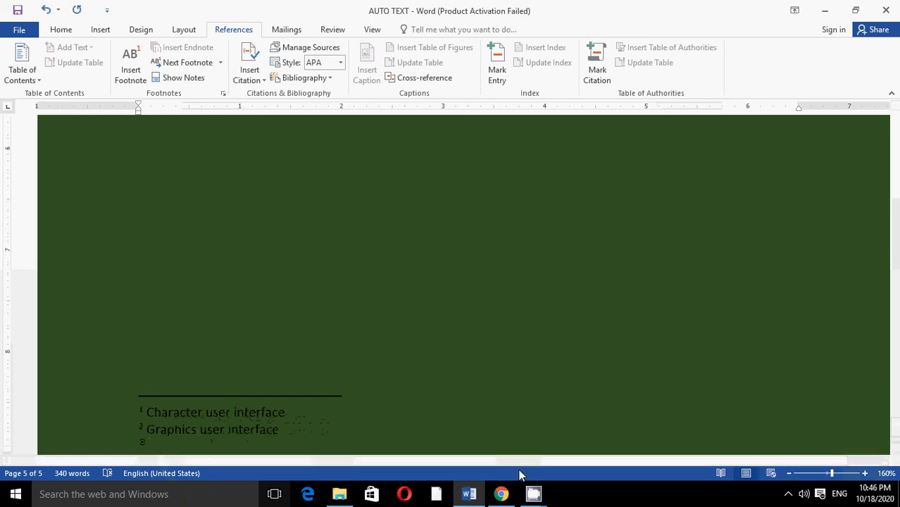
text(Dis)
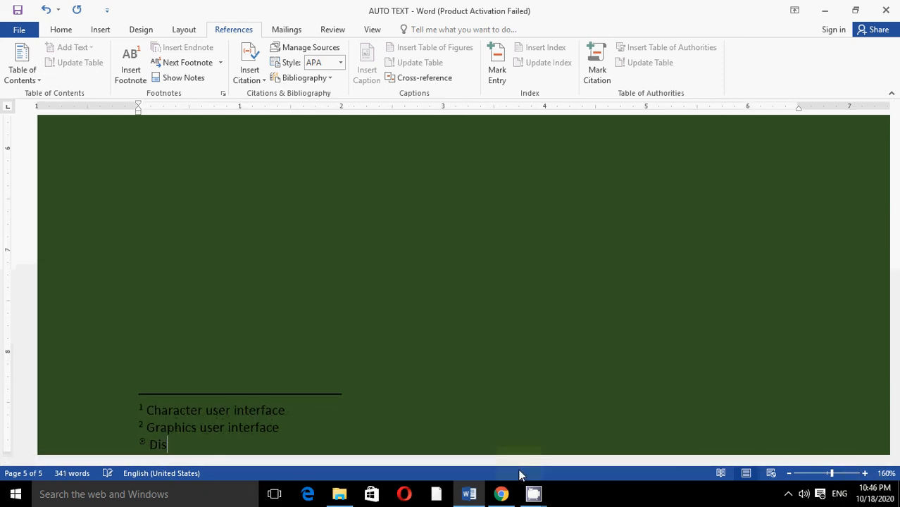
text(k operating system)
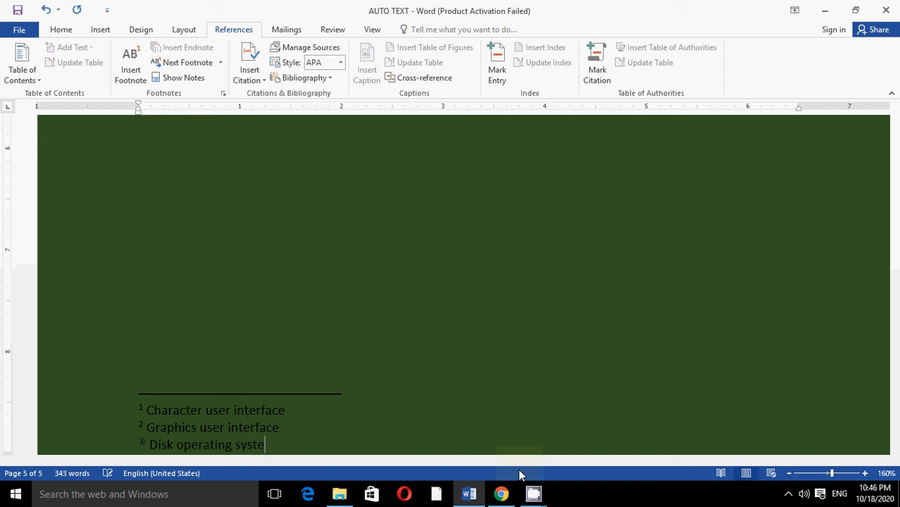
Step: Go from the custom footnote mark to its reference in the document body and select the symbol after "DOS"
double_click(142, 442)
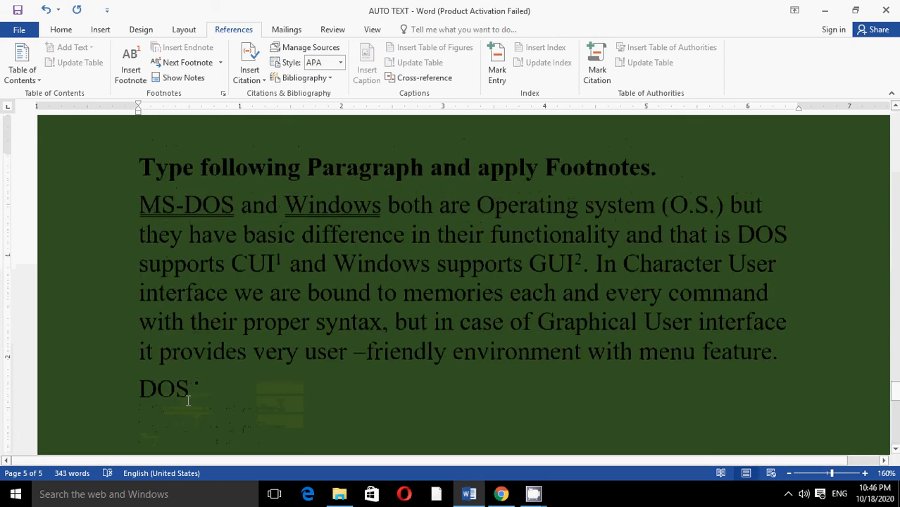
drag(191, 381, 200, 387)
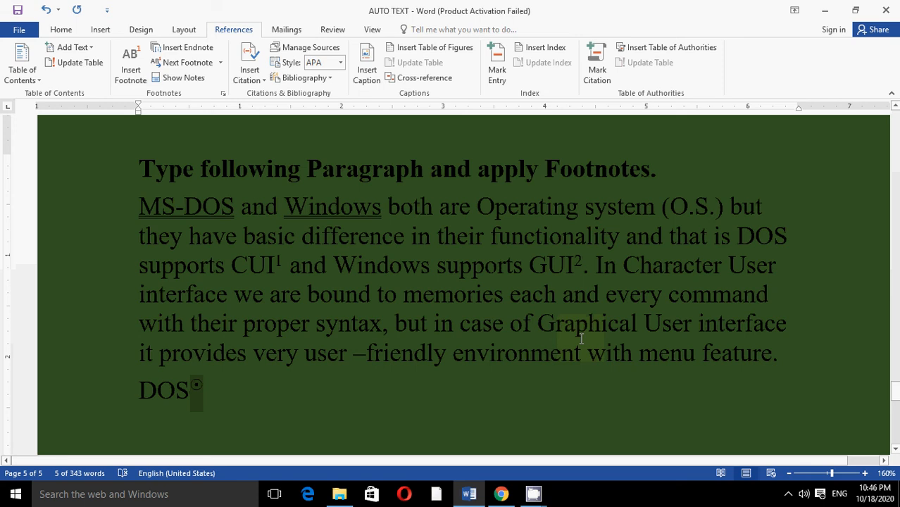
Step: Review the footnote instructions back up to the REFERENCES heading and minimize the document window
scroll(536, 353, down, 15)
scroll(419, 382, up, 5)
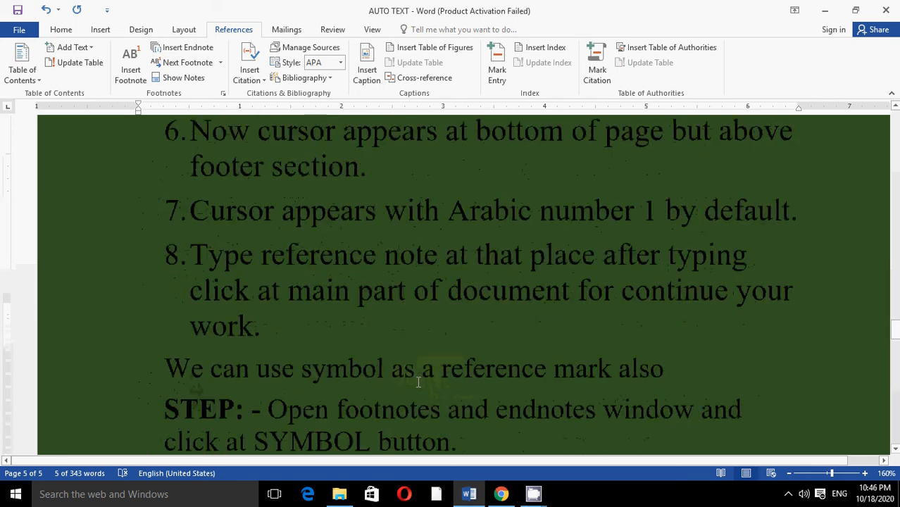
scroll(418, 382, up, 10)
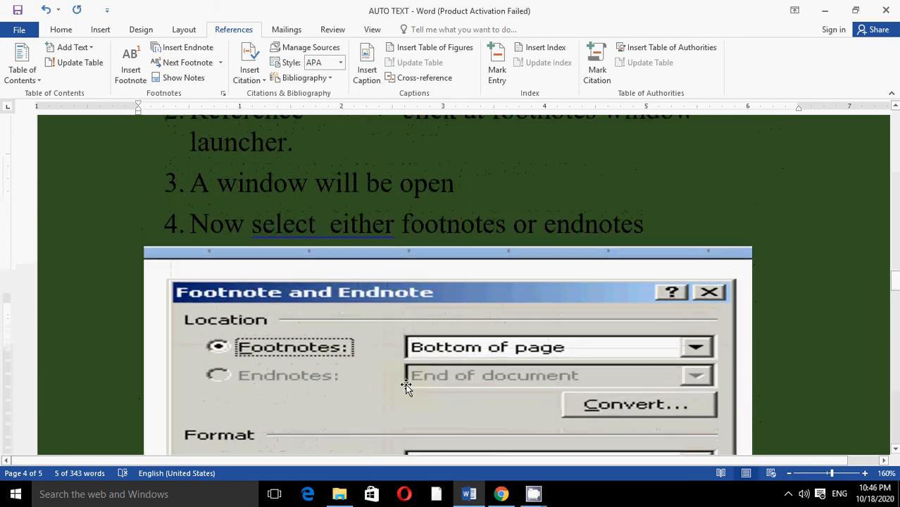
scroll(407, 386, up, 8)
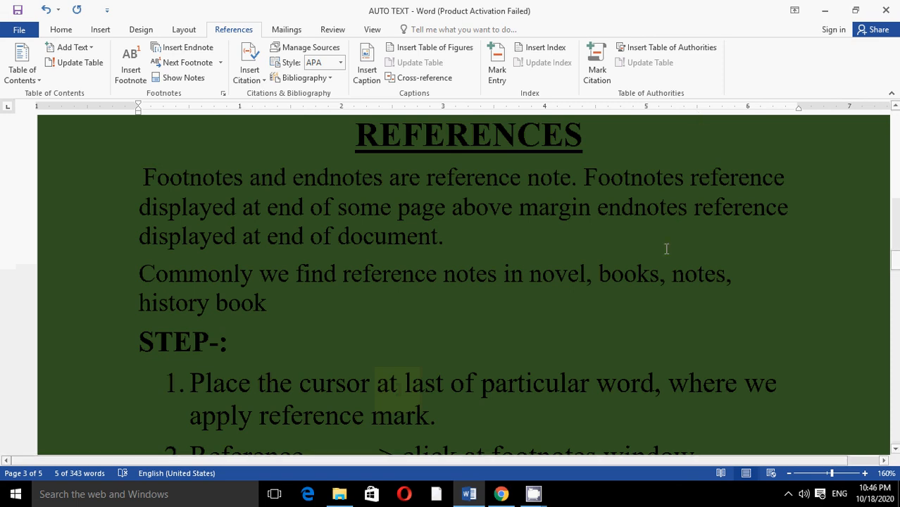
click(825, 10)
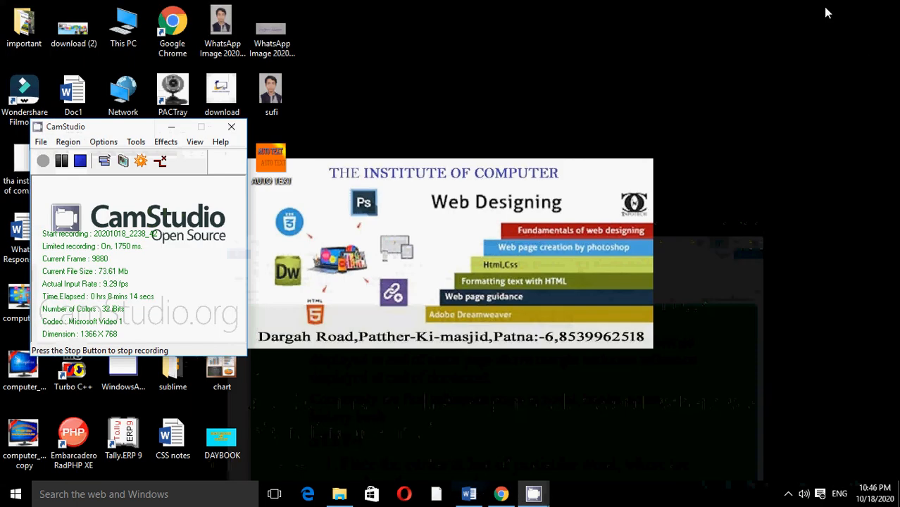